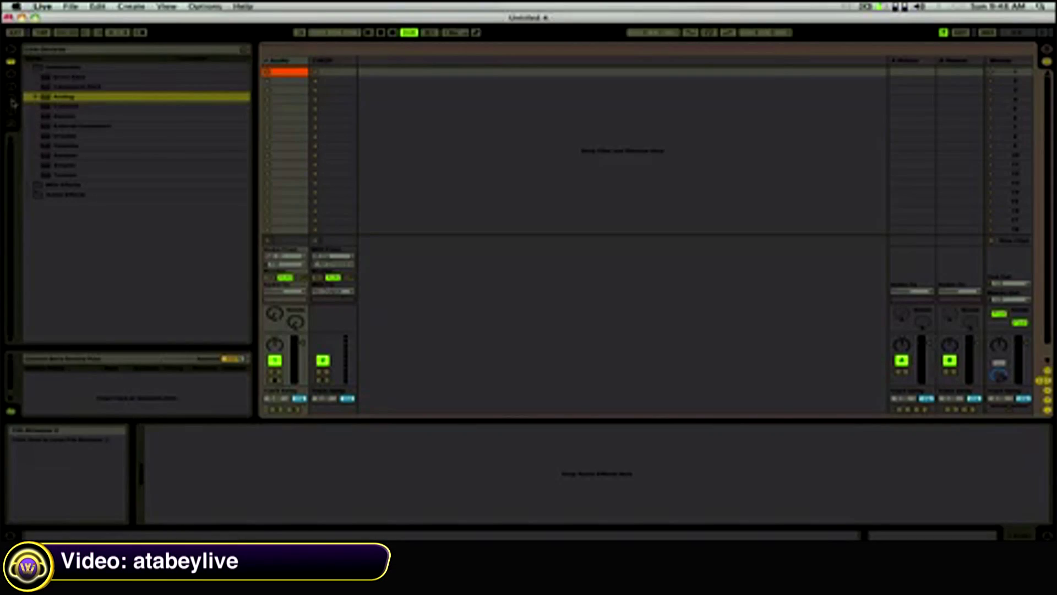
# Place the vocal audio file in track one's first clip slot and play it
pyautogui.click(11, 98)
pyautogui.moveTo(42, 78); pyautogui.dragTo(291, 90)
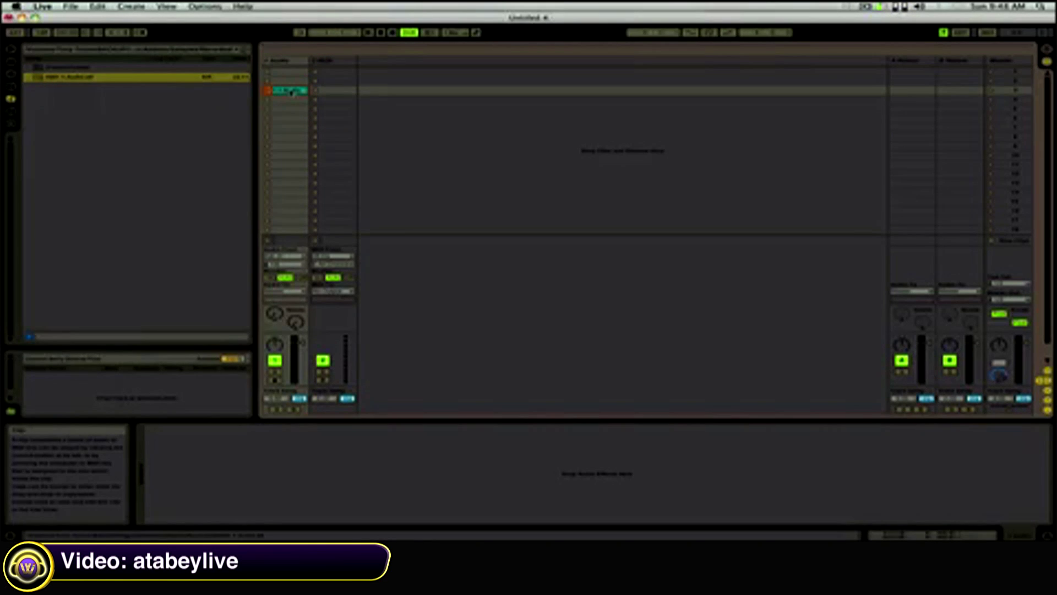
pyautogui.doubleClick(290, 90)
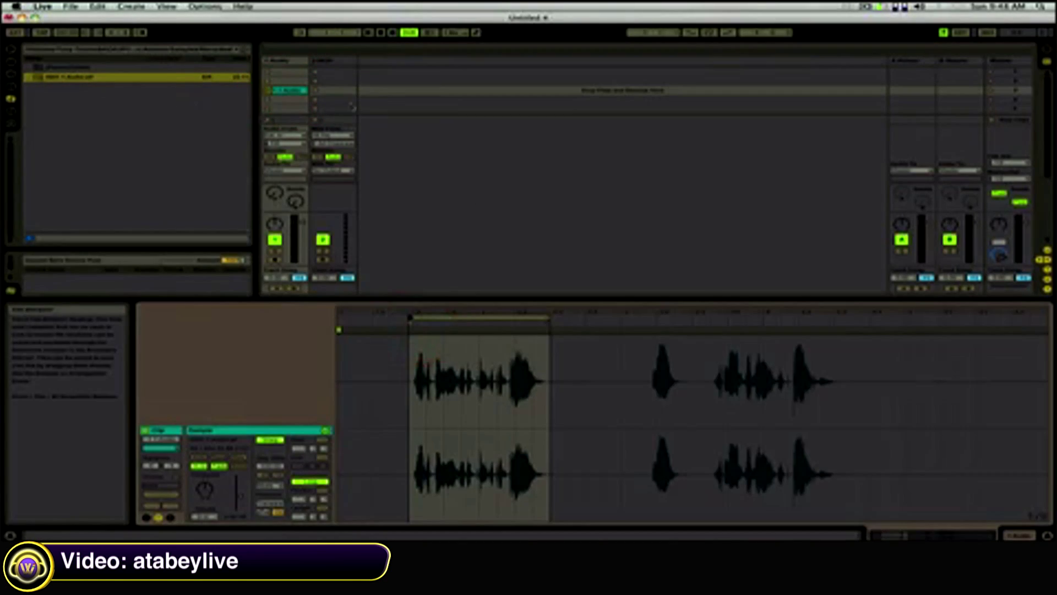
pyautogui.click(268, 90)
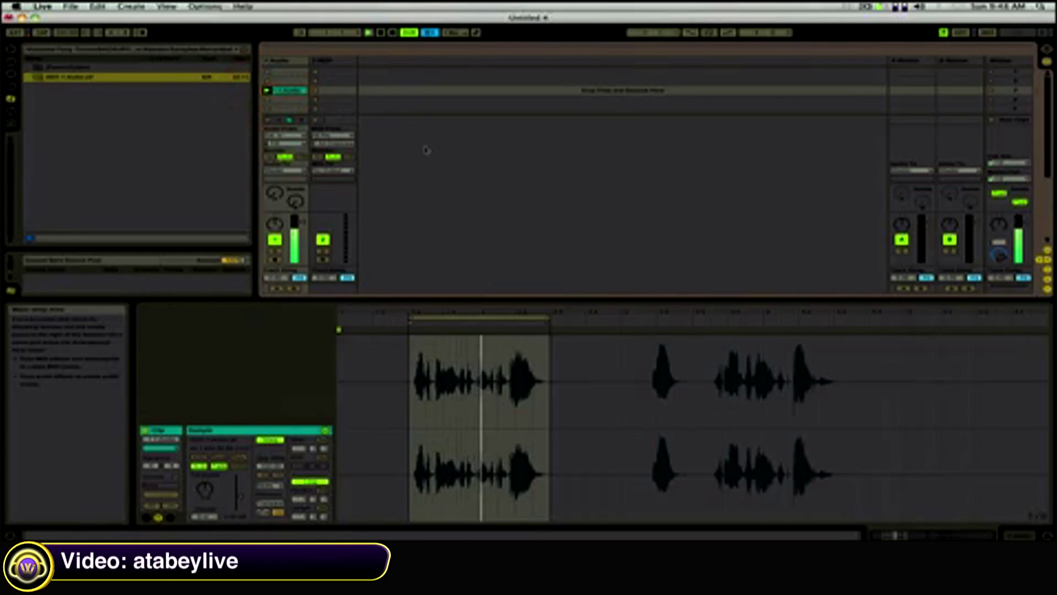
# Add the Vocoder from Audio Effects to the 1 Audio track
pyautogui.click(11, 61)
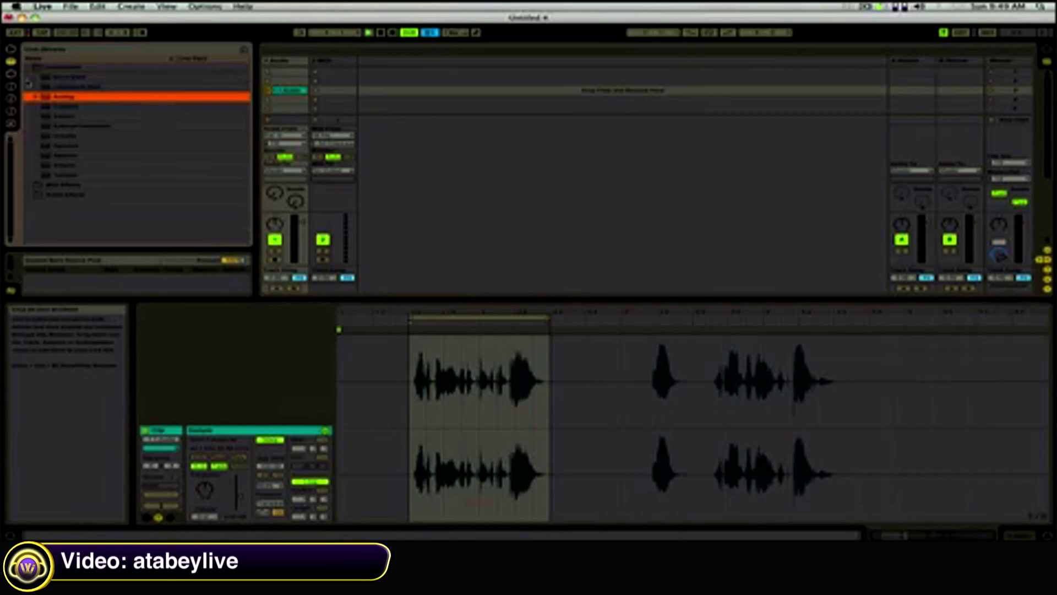
pyautogui.click(33, 195)
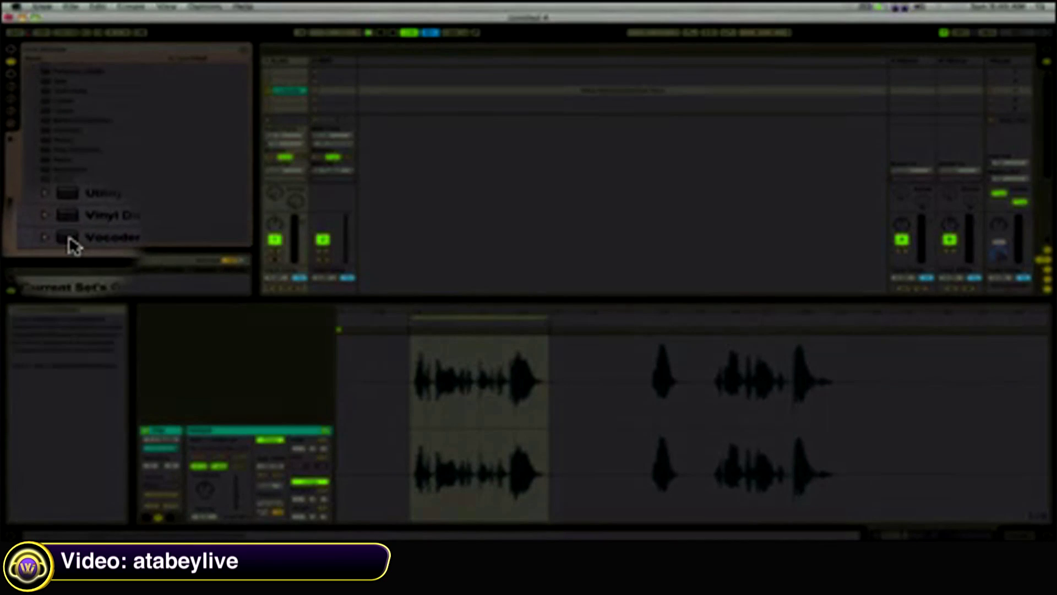
pyautogui.moveTo(72, 239); pyautogui.dragTo(288, 66)
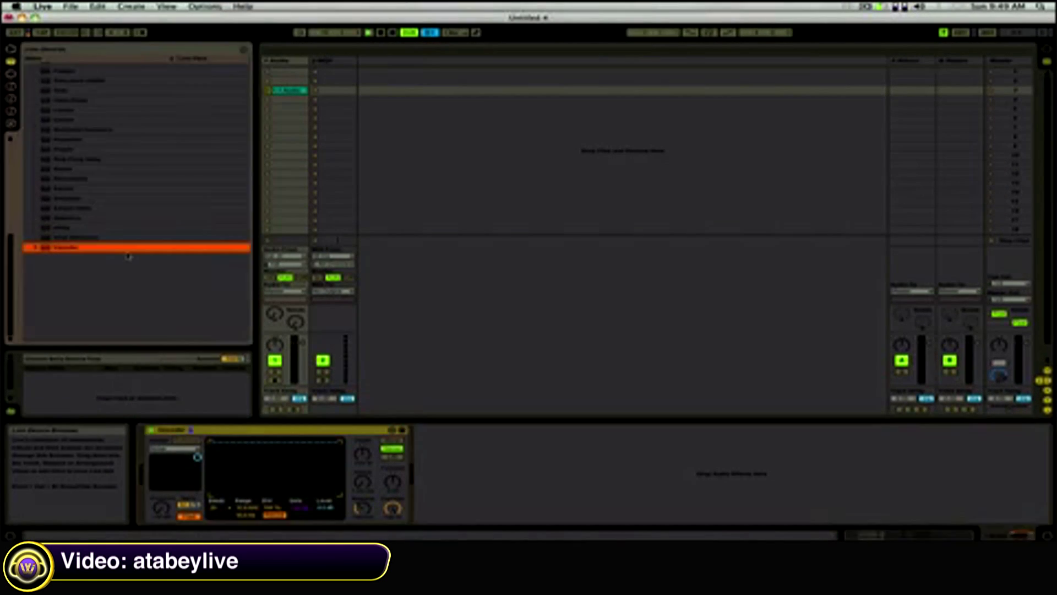
# Add the Analog instrument as track two and create an empty MIDI clip on it
pyautogui.scroll(10, 93, 235)
pyautogui.click(35, 176)
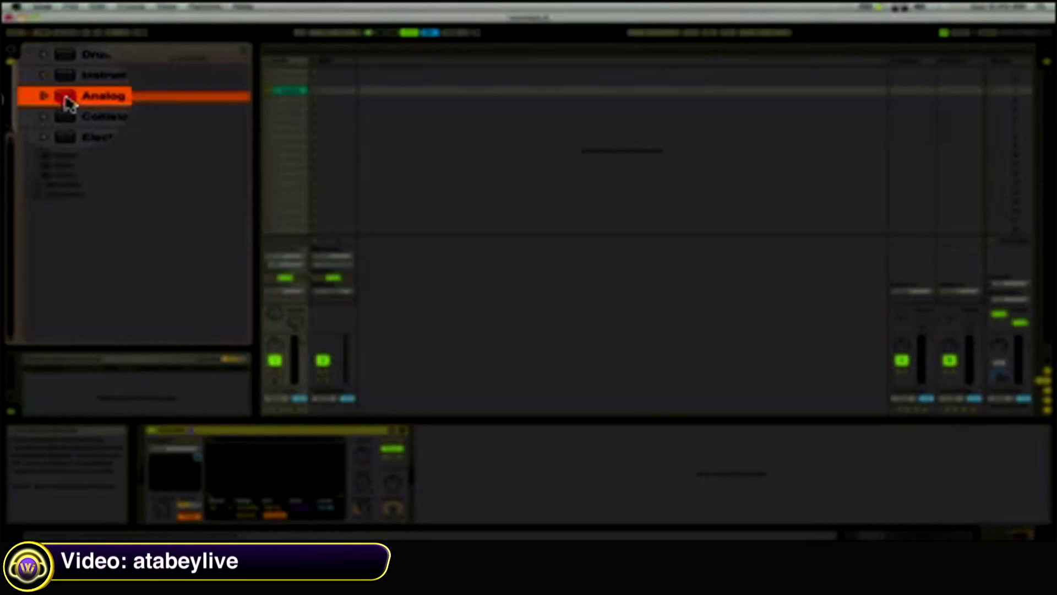
pyautogui.moveTo(66, 99); pyautogui.dragTo(337, 94)
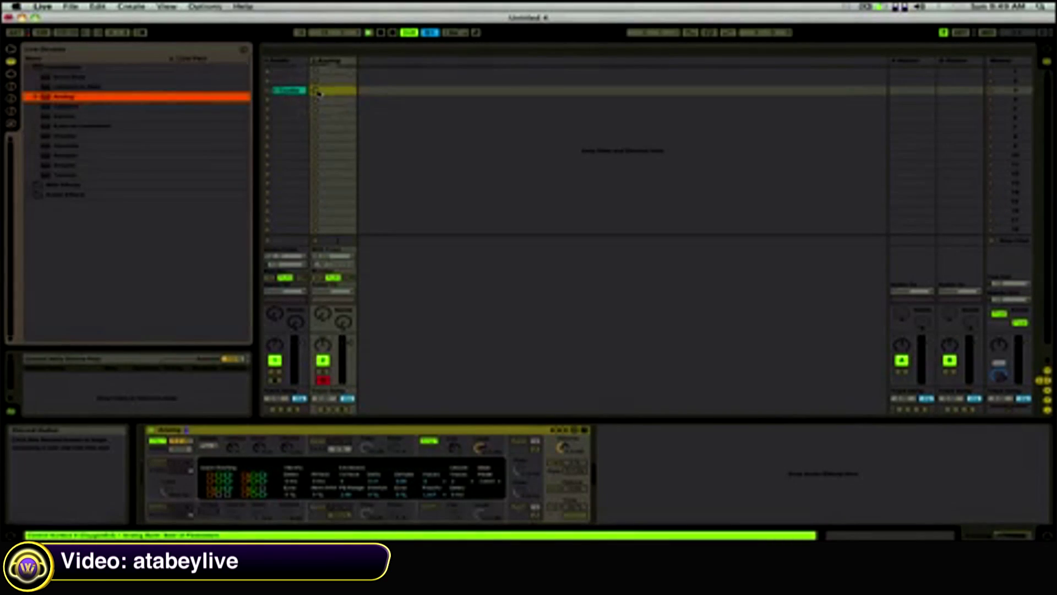
pyautogui.doubleClick(325, 91)
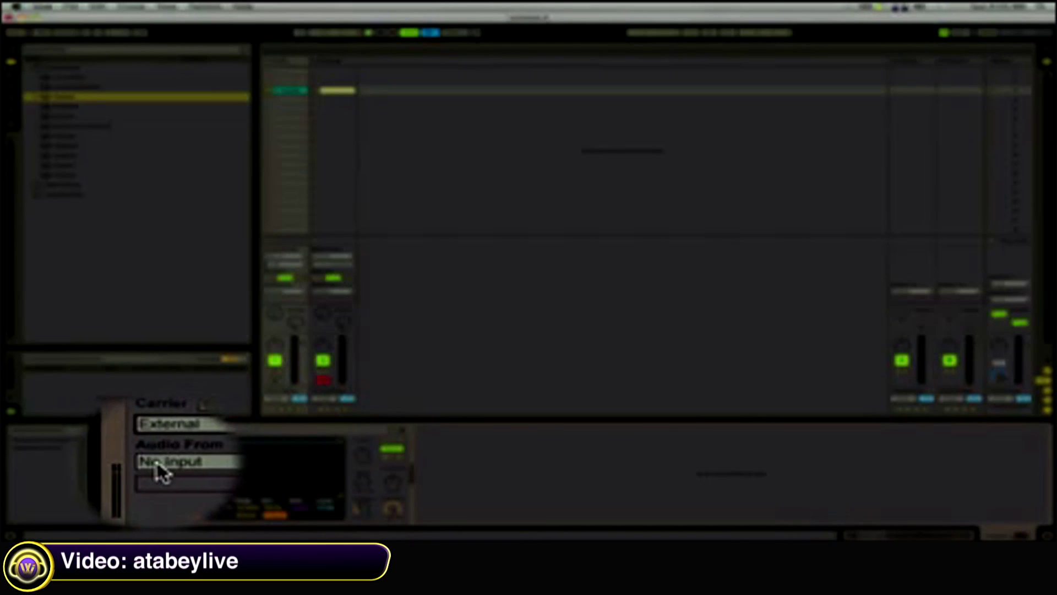
# Set the Vocoder's carrier to 2-Analog and route the Analog track's Audio To to 1-Audio
pyautogui.click(172, 468)
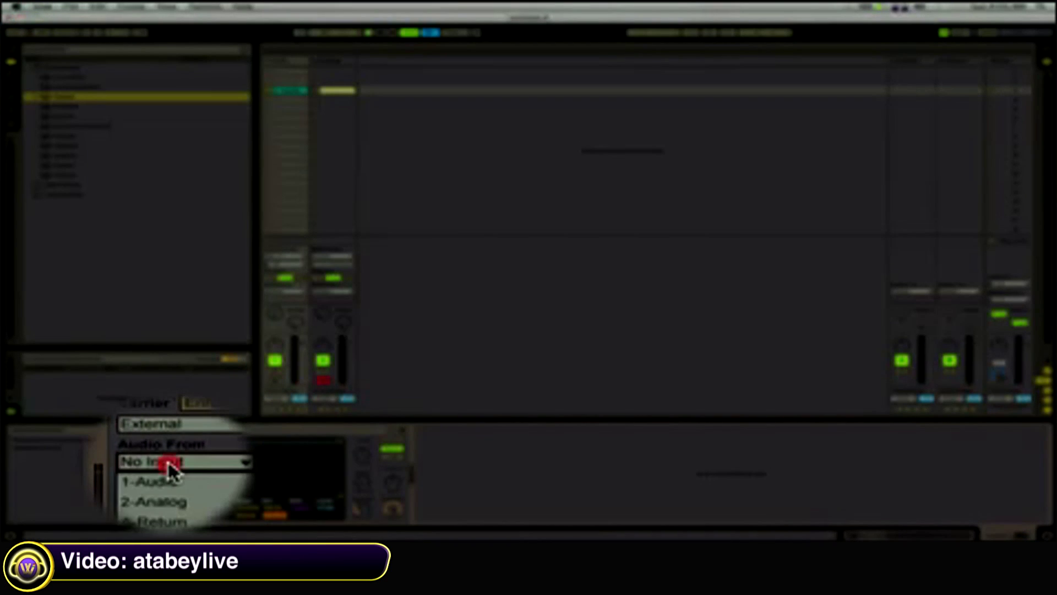
pyautogui.click(172, 479)
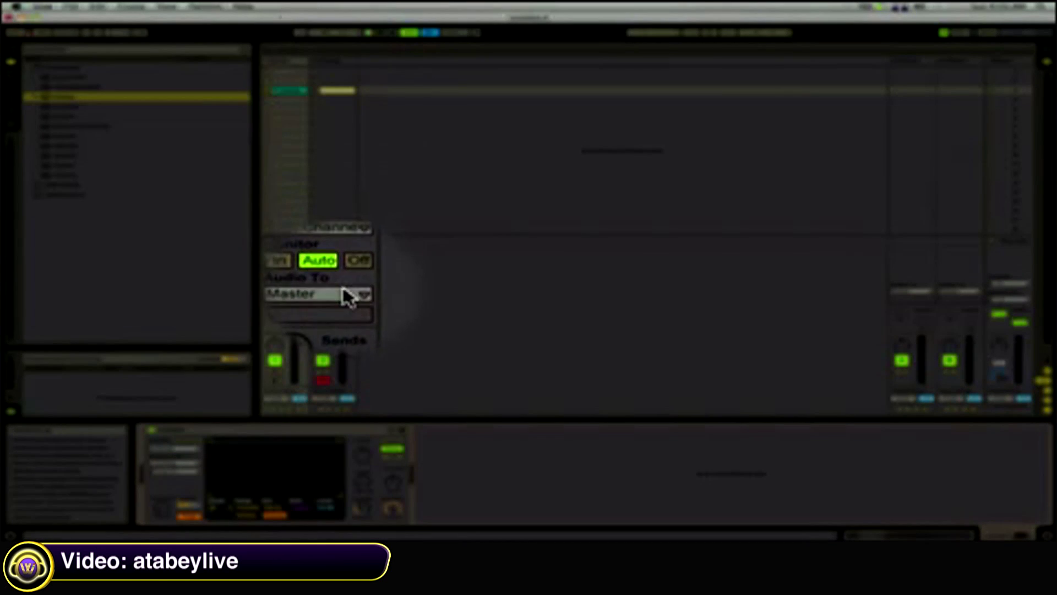
pyautogui.click(342, 287)
pyautogui.click(334, 330)
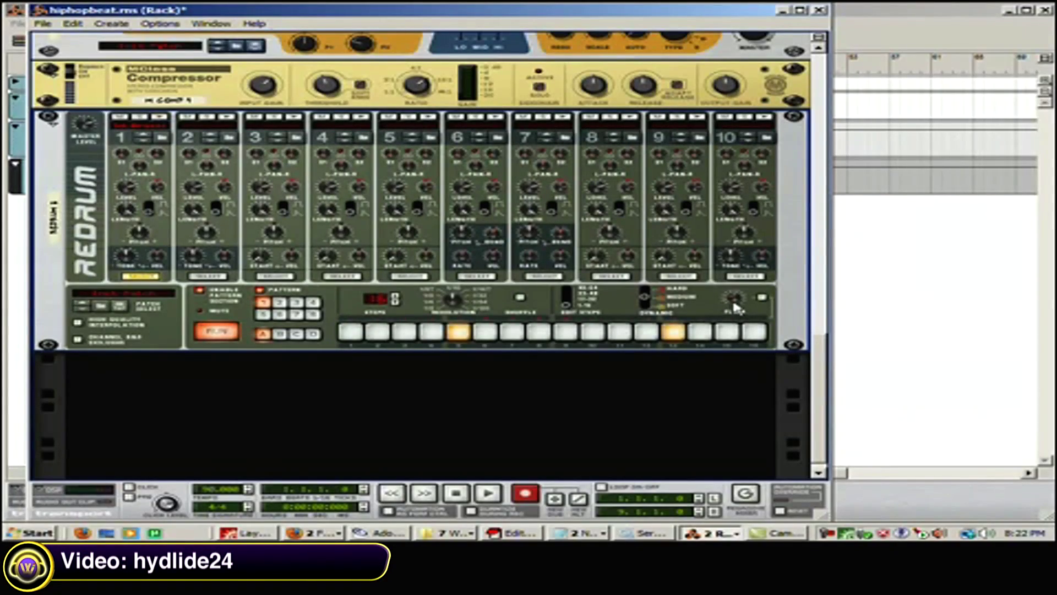
# Turn on flammed Redrum steps 9, 10 and 11, then stop the pattern
pyautogui.moveTo(739, 304)
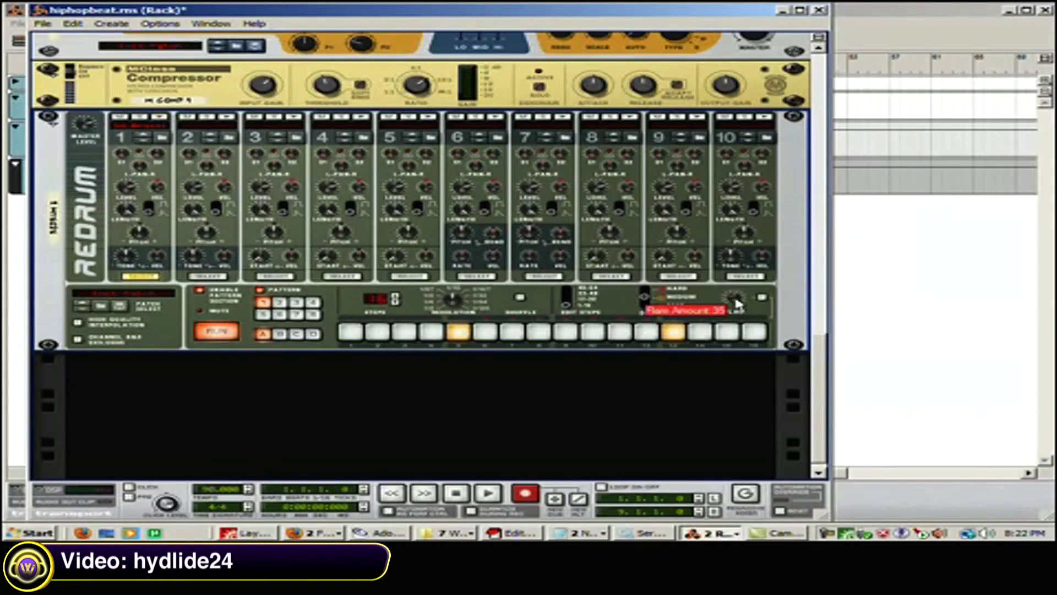
pyautogui.click(621, 332)
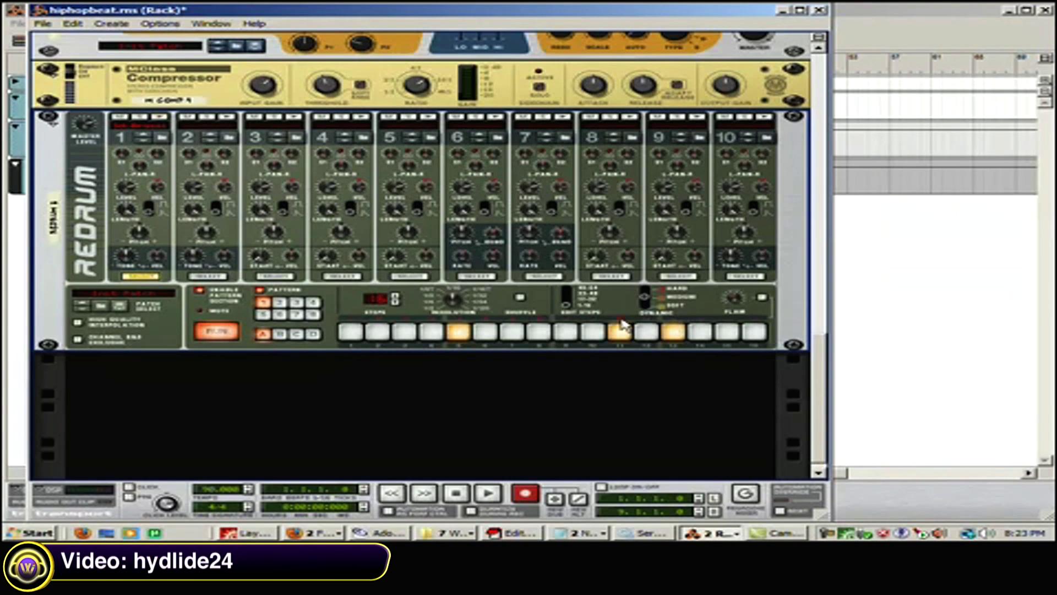
pyautogui.click(592, 331)
pyautogui.click(566, 331)
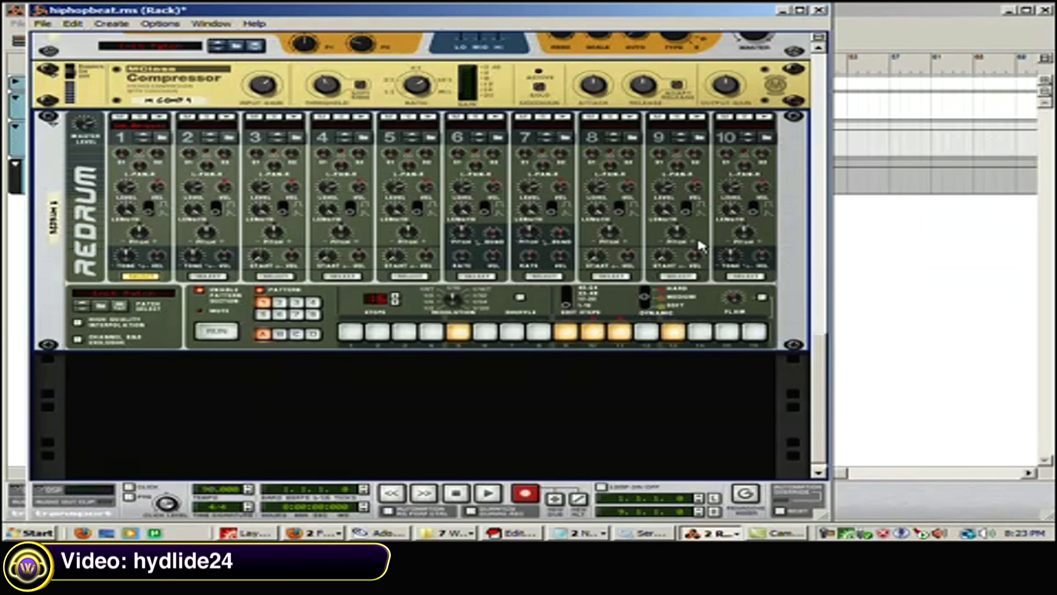
# Delete the Redrum and add an NN-XT sampler with its remote editor expanded
pyautogui.rightClick(807, 236)
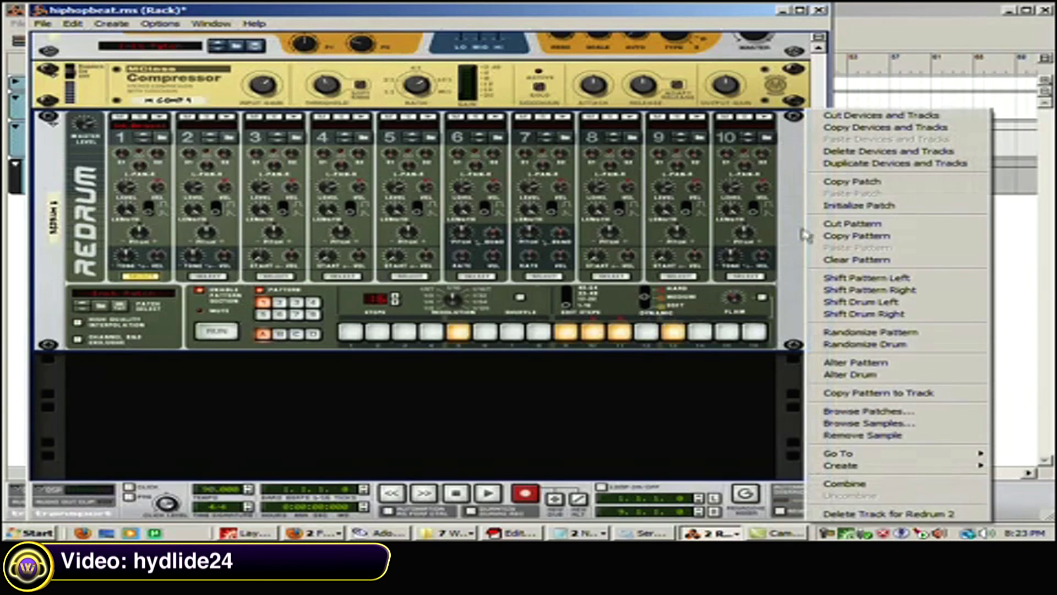
pyautogui.click(832, 151)
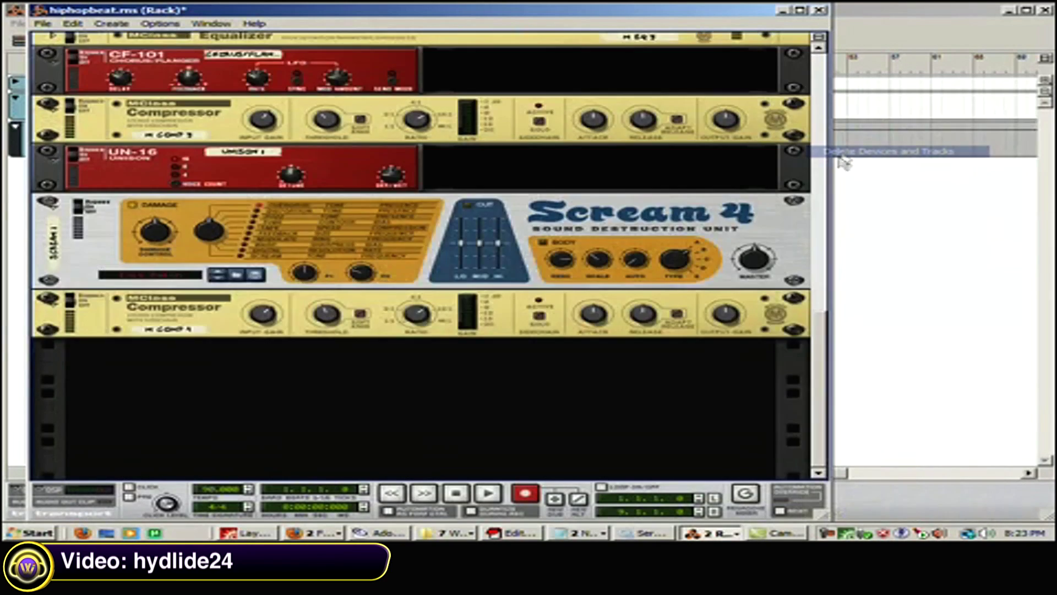
pyautogui.rightClick(517, 377)
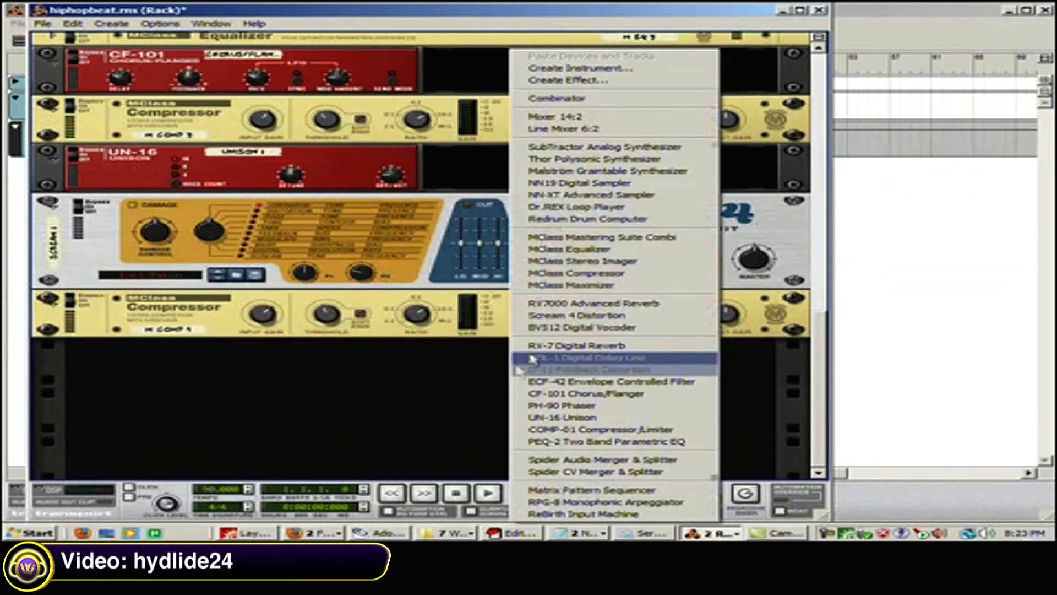
pyautogui.click(551, 195)
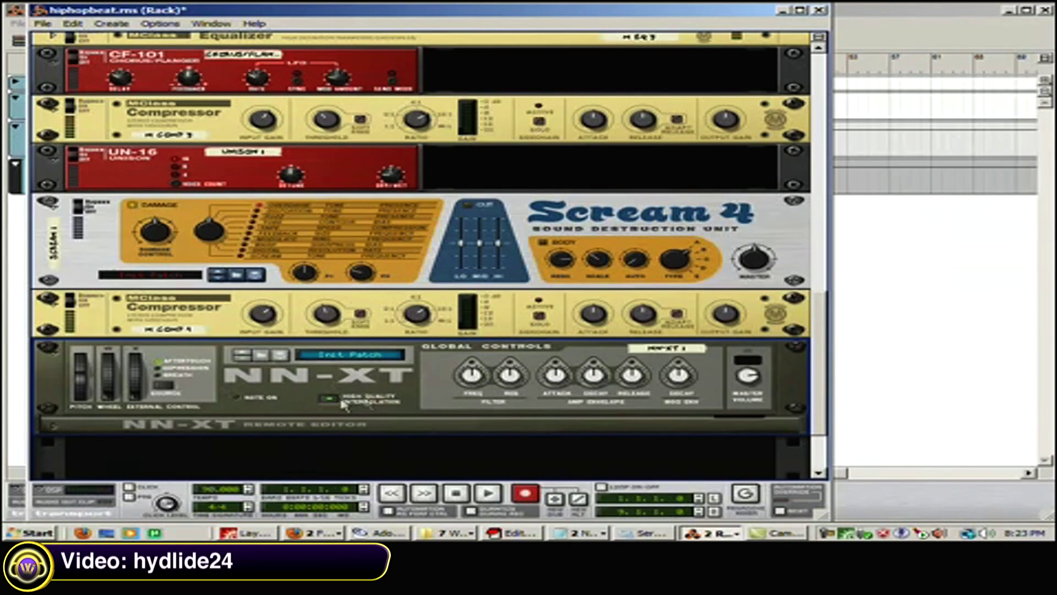
pyautogui.click(53, 425)
pyautogui.scroll(1, 243, 187)
pyautogui.scroll(-2, 243, 187)
# Add a Matrix Pattern Sequencer beneath the NN-XT and turn up its Velocity Level knob
pyautogui.rightClick(246, 306)
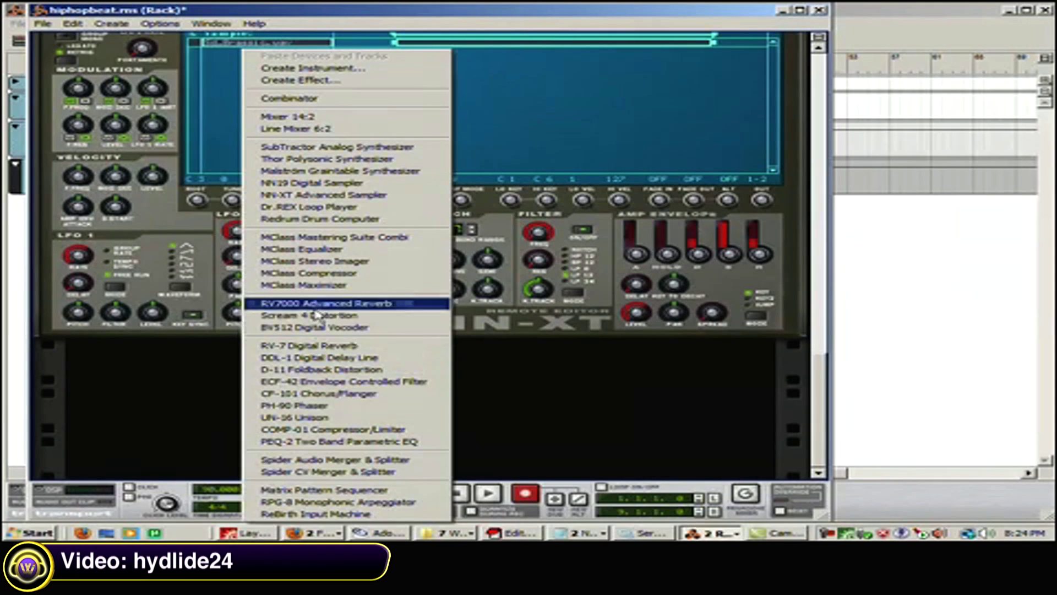
pyautogui.click(324, 490)
pyautogui.scroll(2, 261, 177)
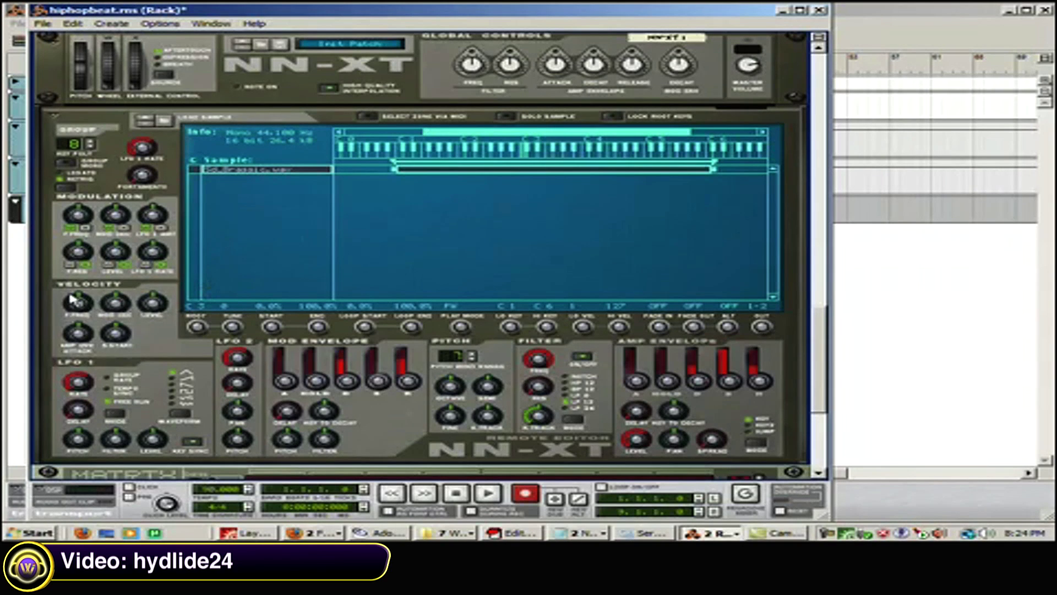
pyautogui.moveTo(157, 313); pyautogui.dragTo(157, 300)
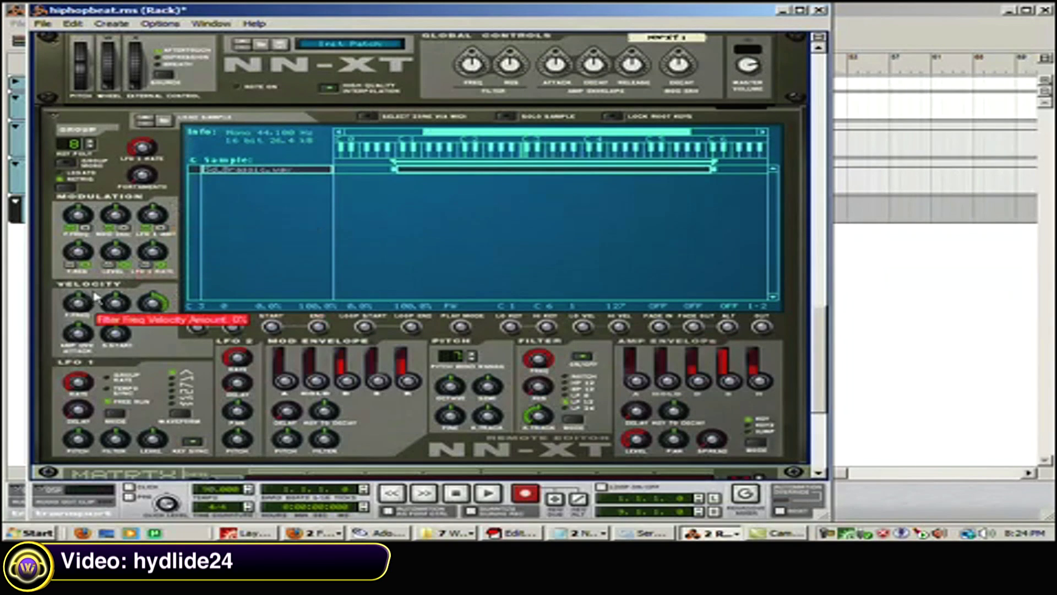
pyautogui.scroll(-3, 228, 342)
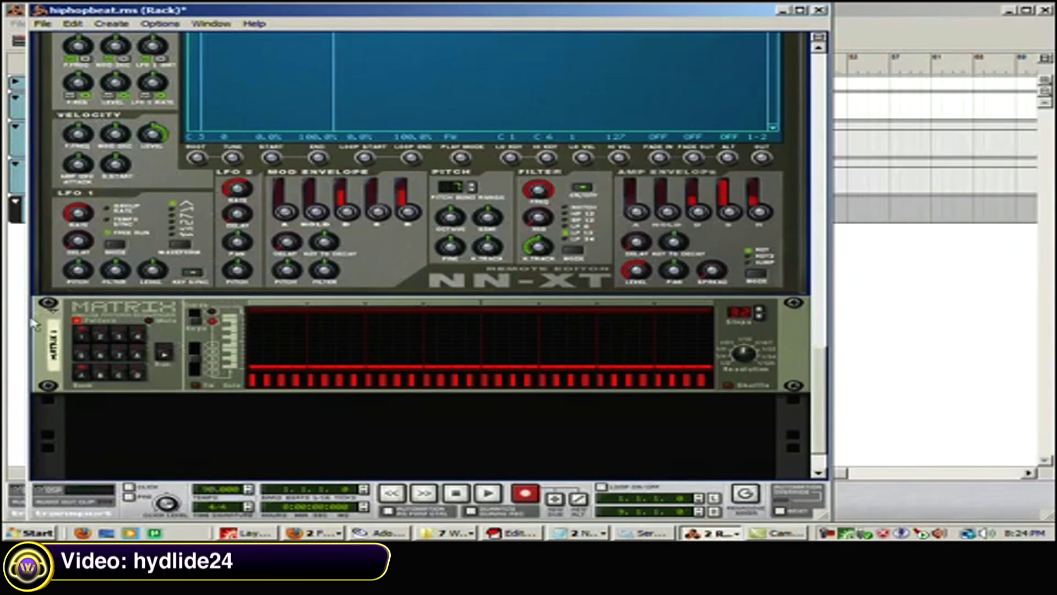
# Draw bars of varying heights across the Matrix velocity lane
pyautogui.moveTo(265, 384)
pyautogui.mouseDown()
pyautogui.moveTo(653, 385)
pyautogui.moveTo(588, 386)
pyautogui.mouseUp()
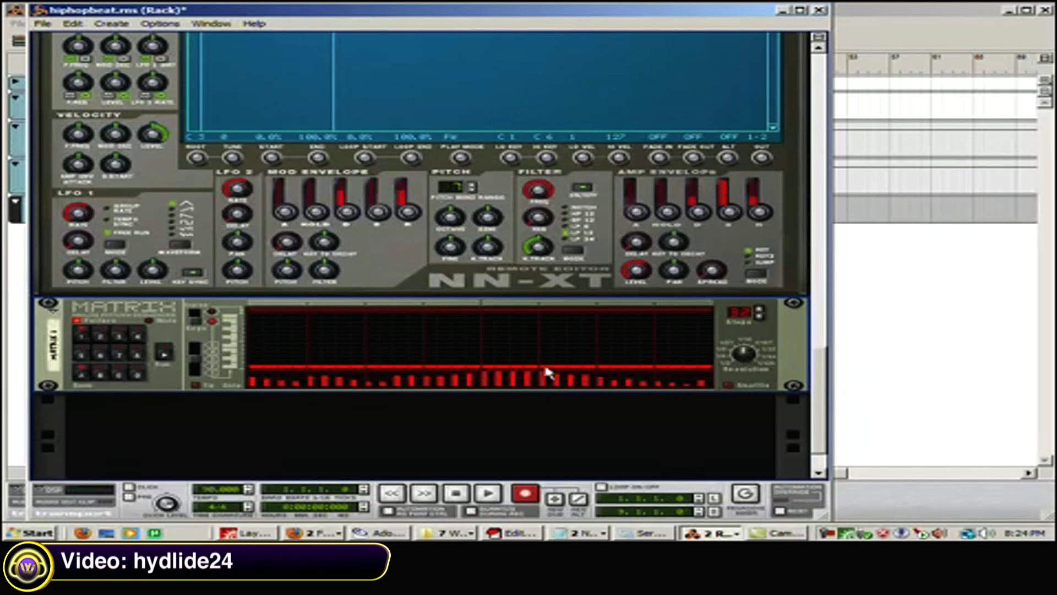
pyautogui.scroll(3, 545, 374)
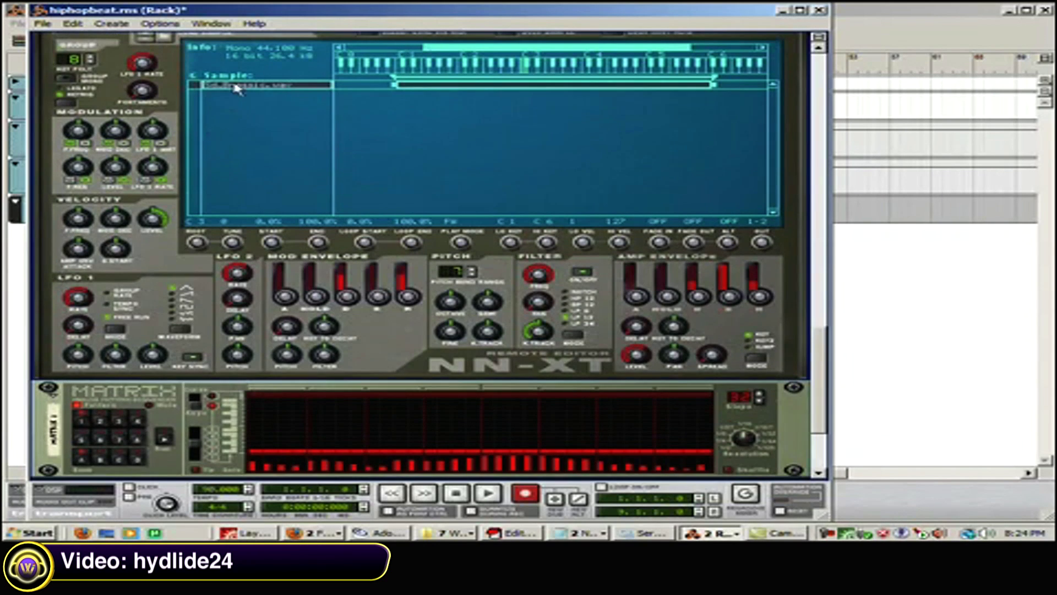
pyautogui.scroll(-3, 363, 215)
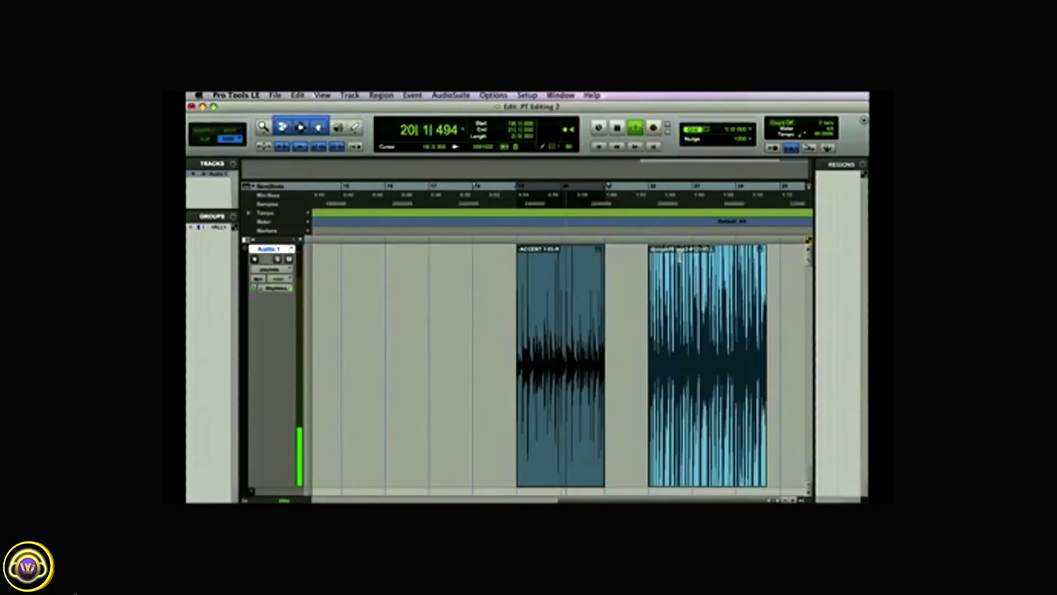
# Set the Audio 1 track's timebase to Ticks and select the longer drum-loop region
pyautogui.hscroll(5, 661, 278)
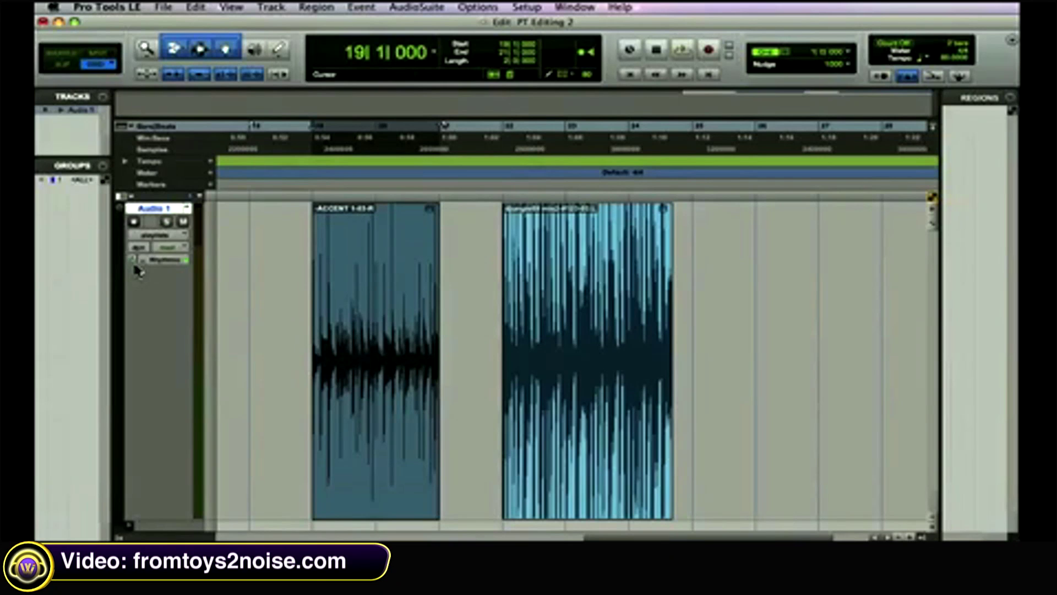
pyautogui.click(134, 259)
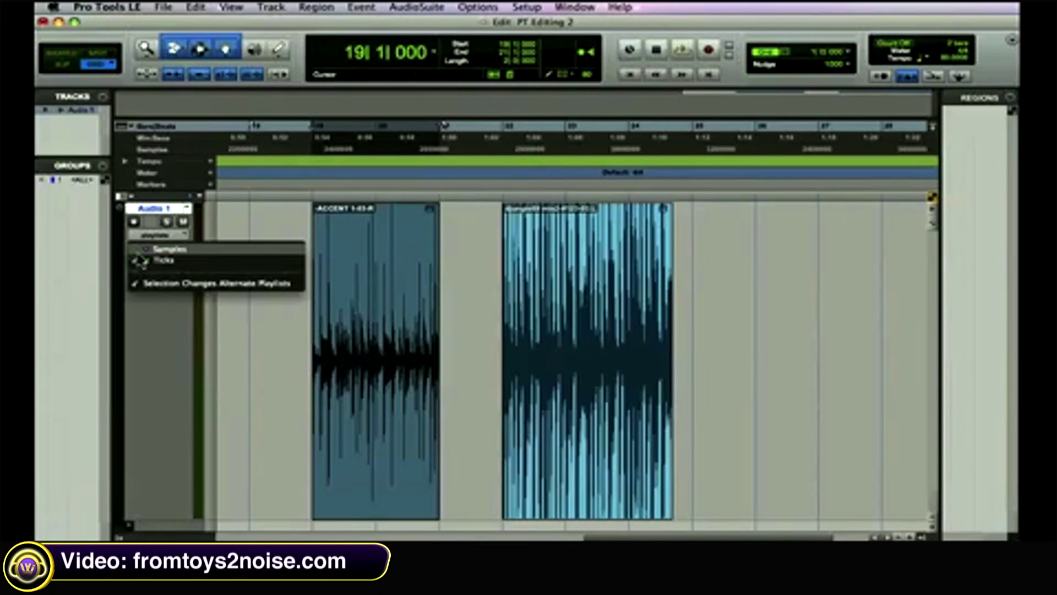
pyautogui.click(160, 246)
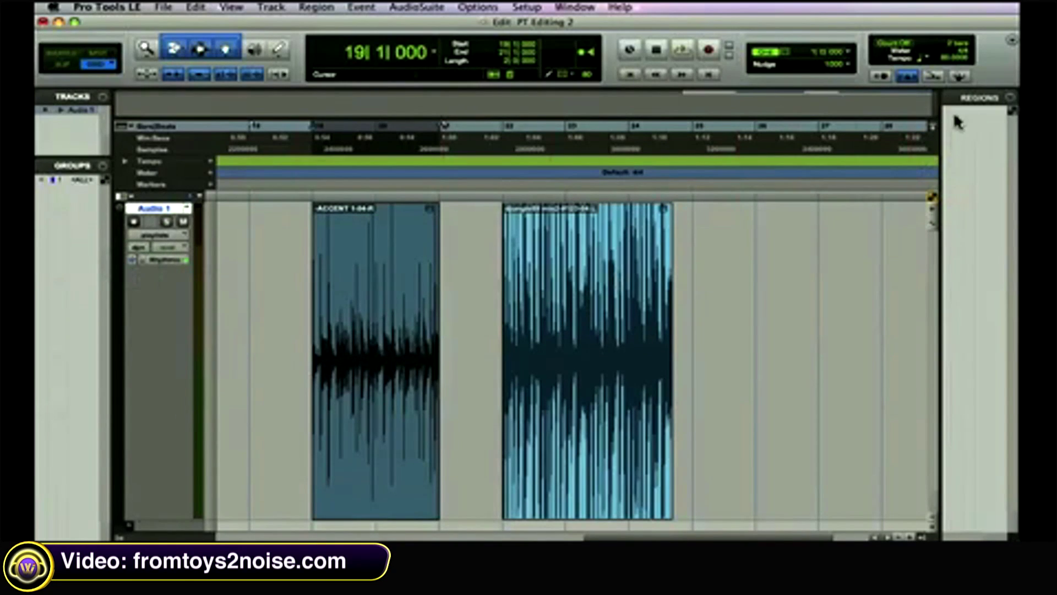
pyautogui.click(962, 77)
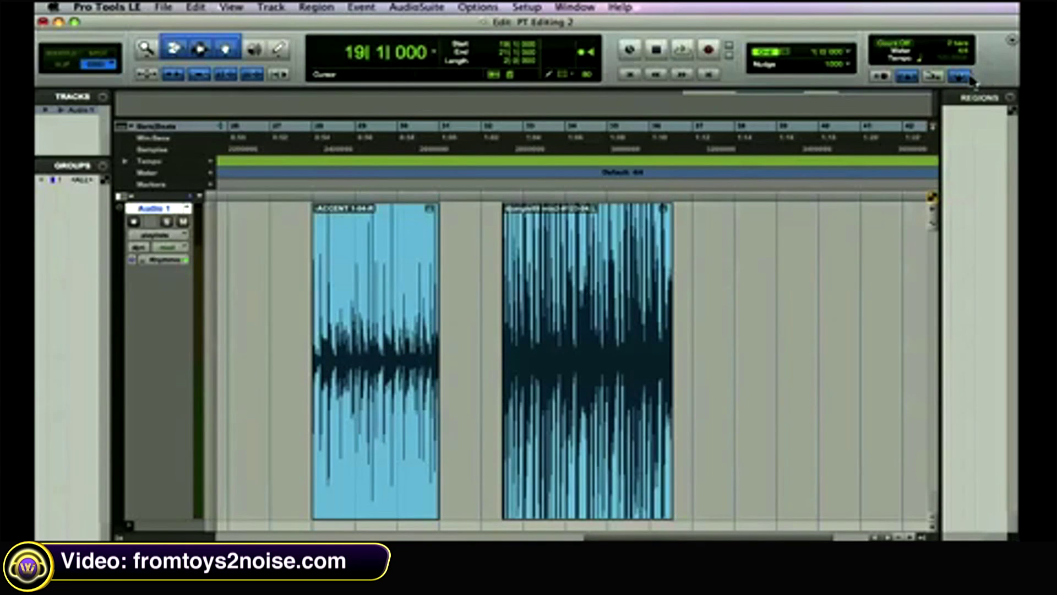
pyautogui.click(560, 432)
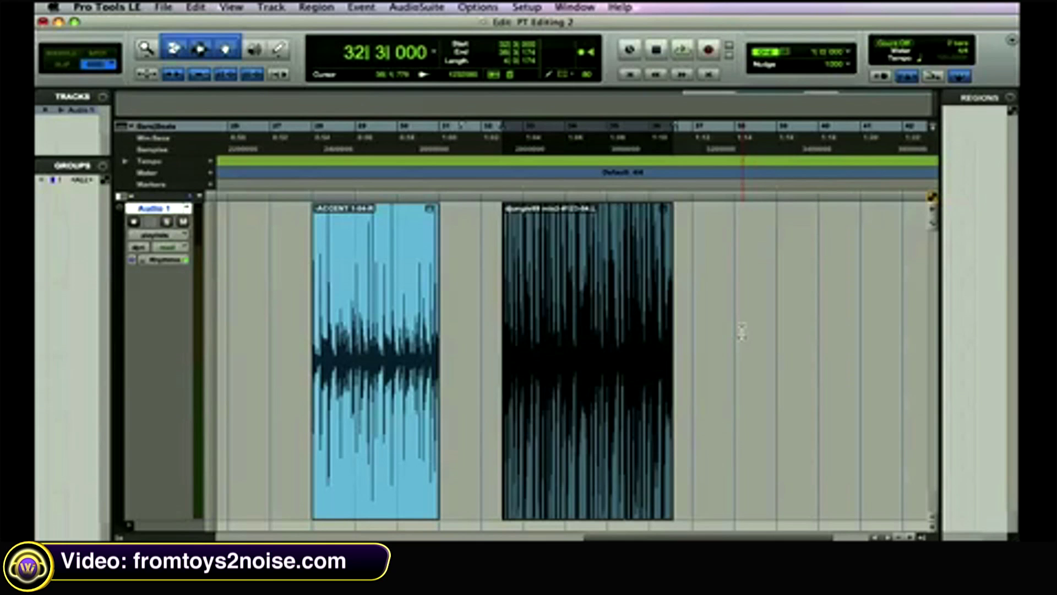
# Use Identify Beat to mark the loop from 30|1|000 to 32|1|000, then follow the channel's Twitter
pyautogui.click(361, 8)
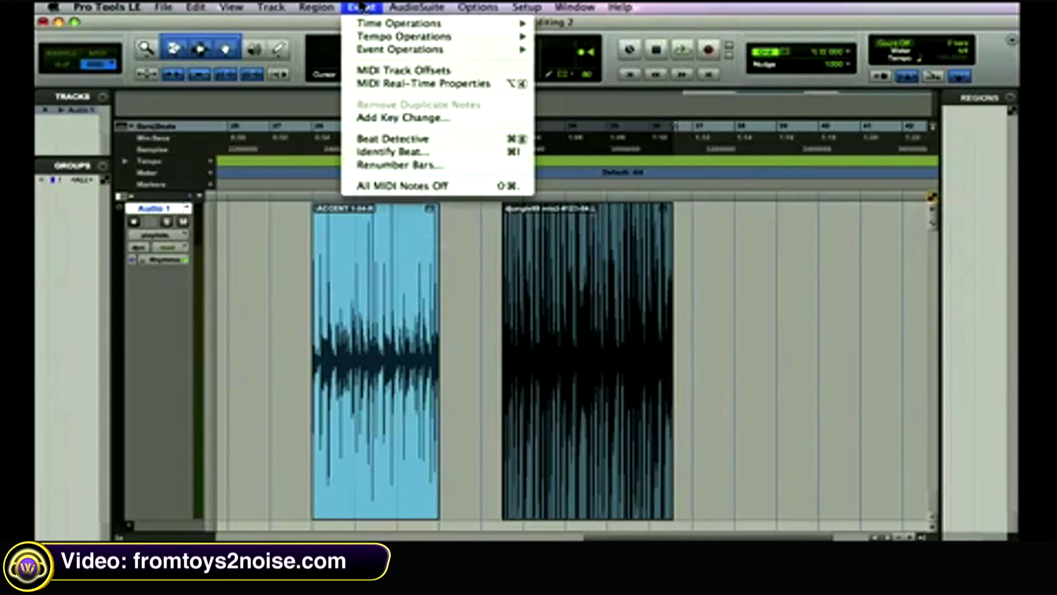
pyautogui.click(390, 152)
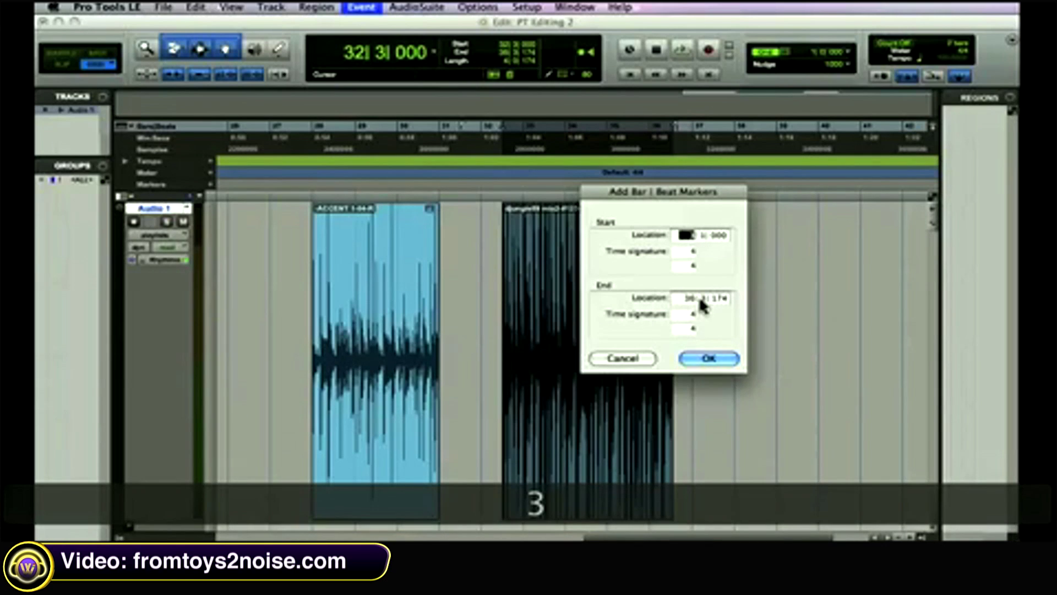
pyautogui.write('0')
pyautogui.press('Tab')
pyautogui.press('Tab')
pyautogui.press('Tab')
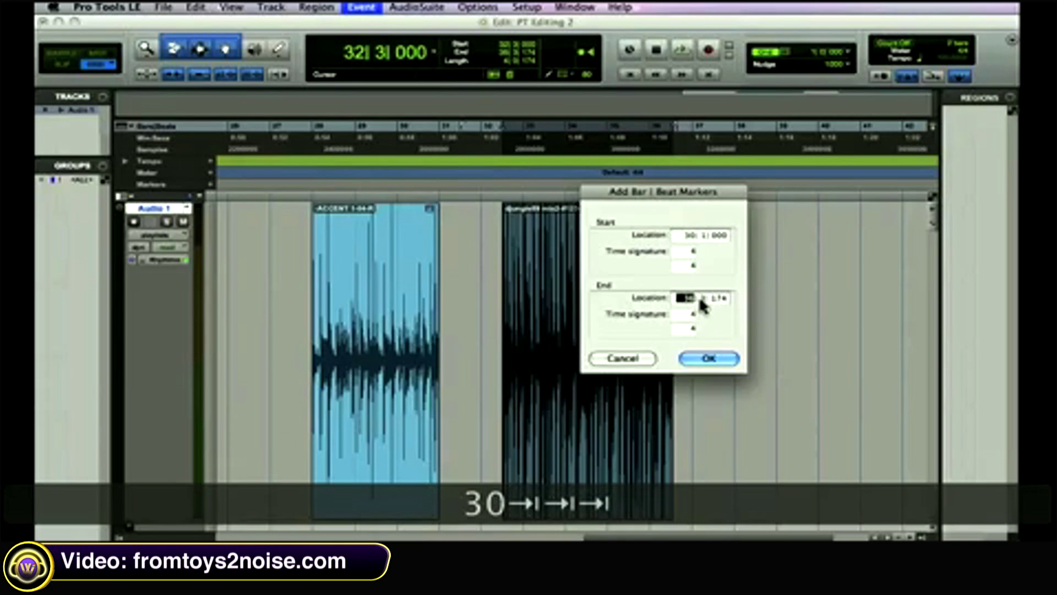
pyautogui.write('32')
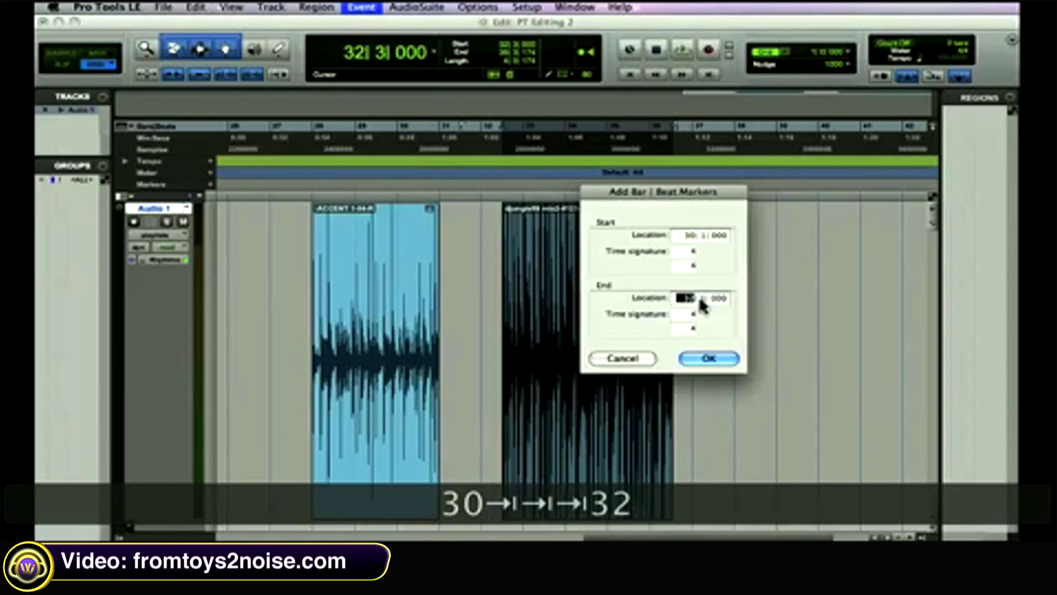
pyautogui.press('Return')
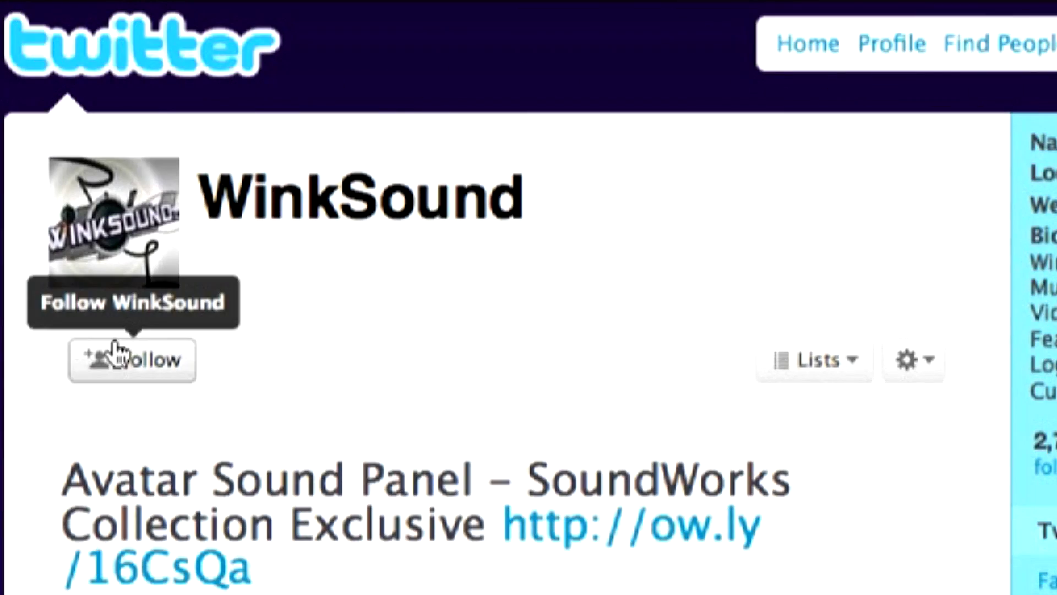
pyautogui.click(114, 367)
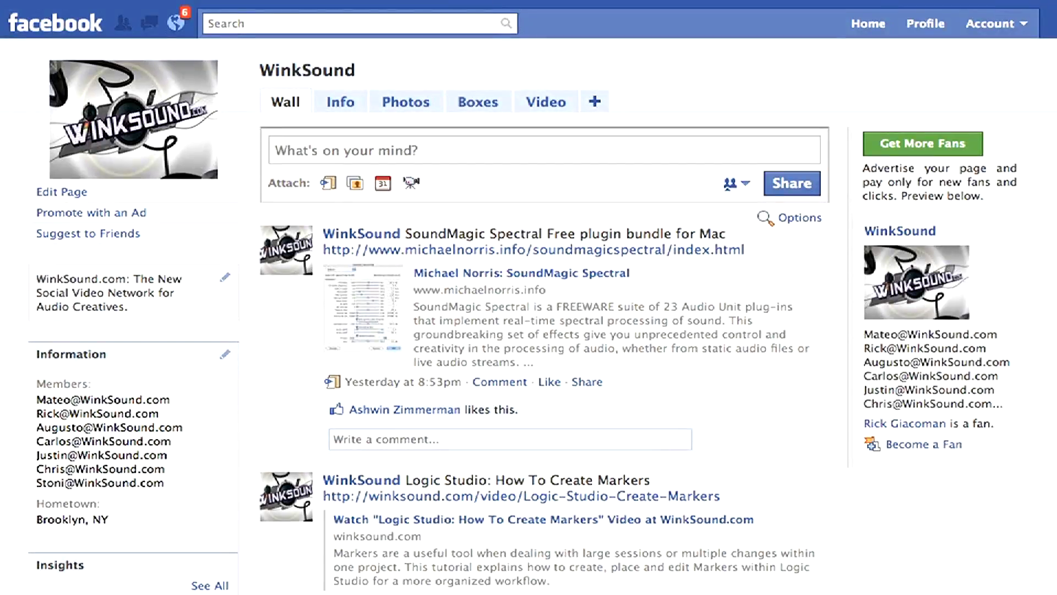